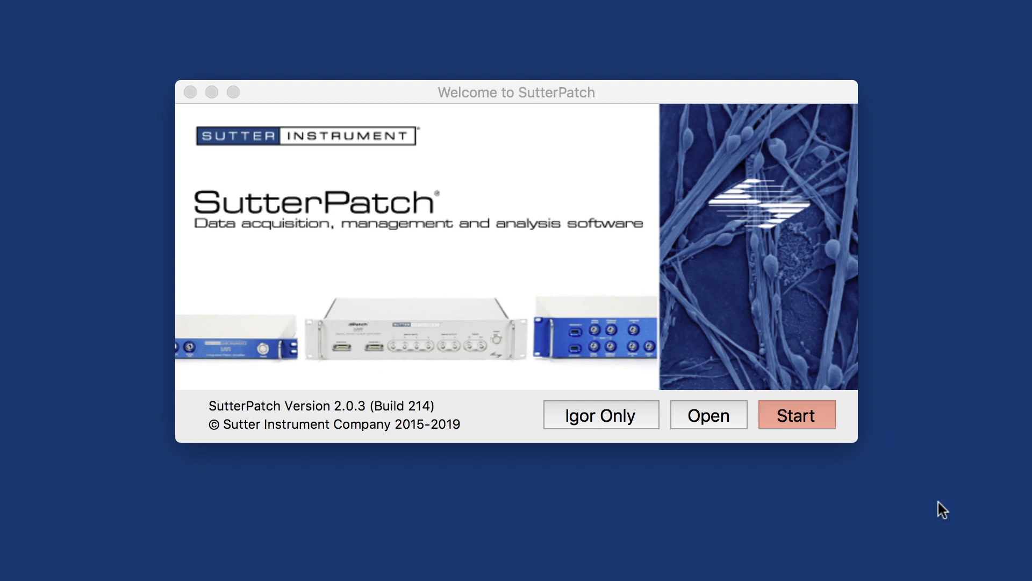
Start a new experiment and save it as 'Screen Capture' in the Data folder.
left_click(796, 413)
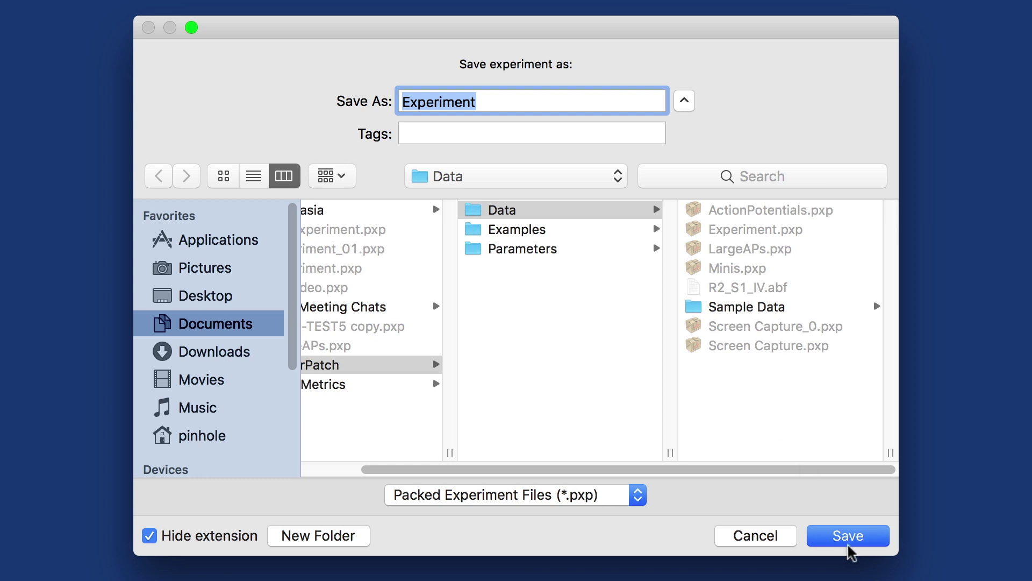
type("Screen C")
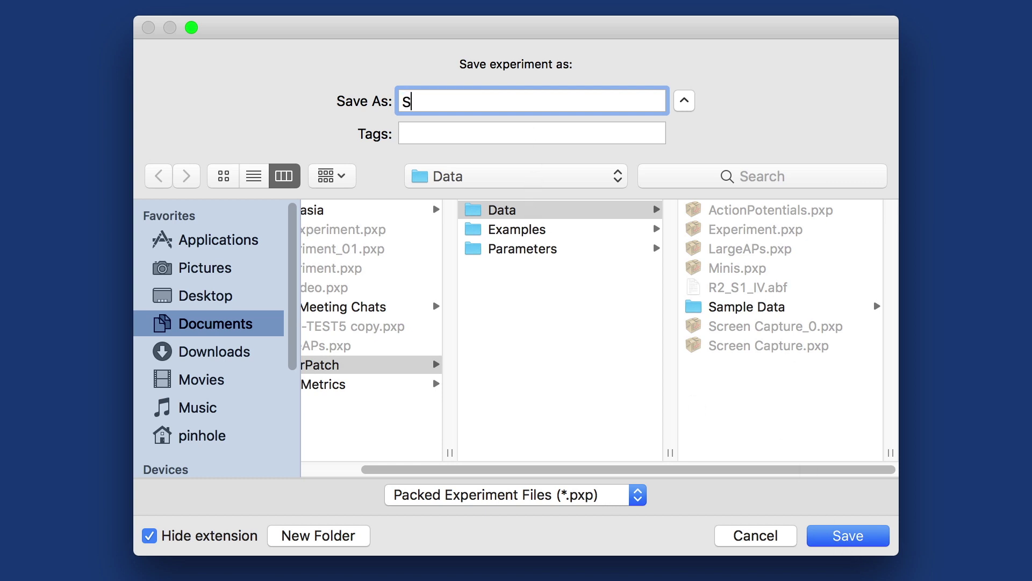
type("apture")
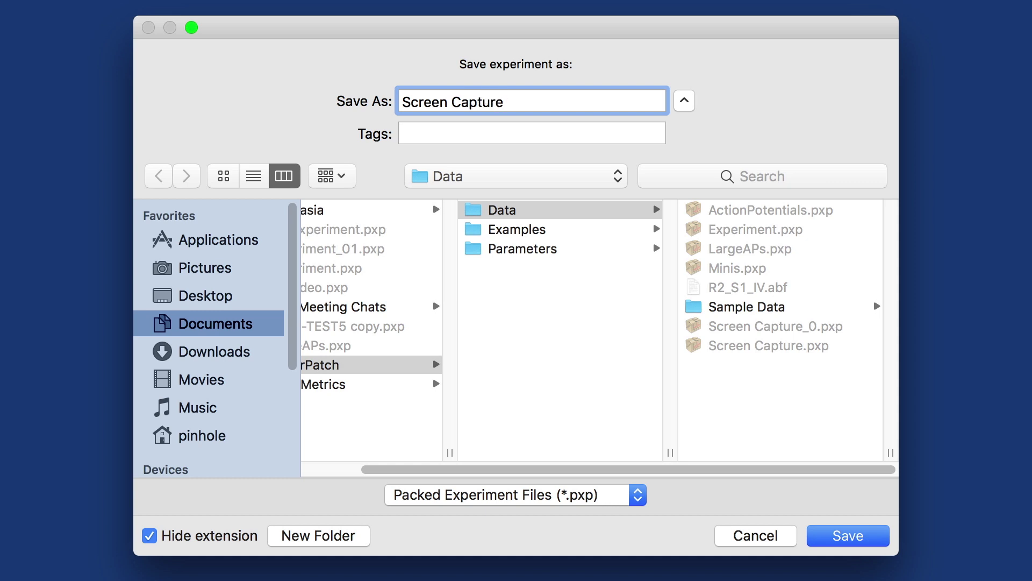
key("Return")
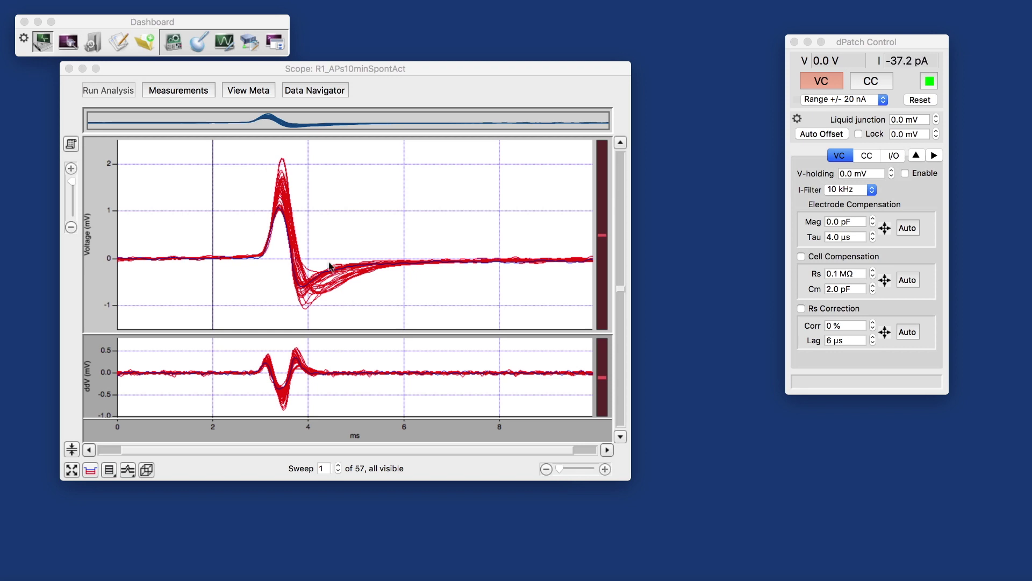
Select sweep 54, the tallest-spike trace among the 57 overlaid sweeps in the Scope.
left_click(283, 186)
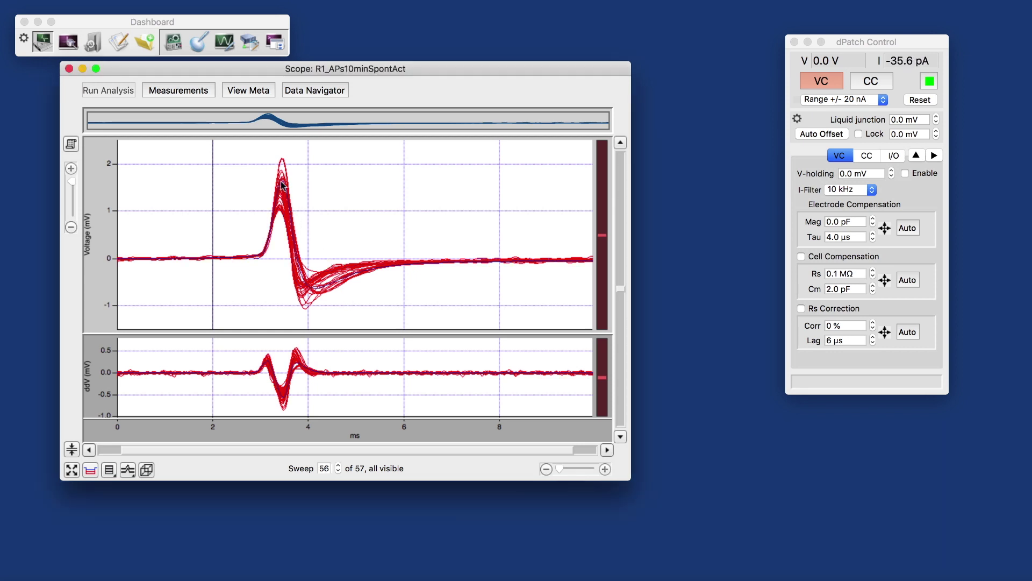
left_click(282, 160)
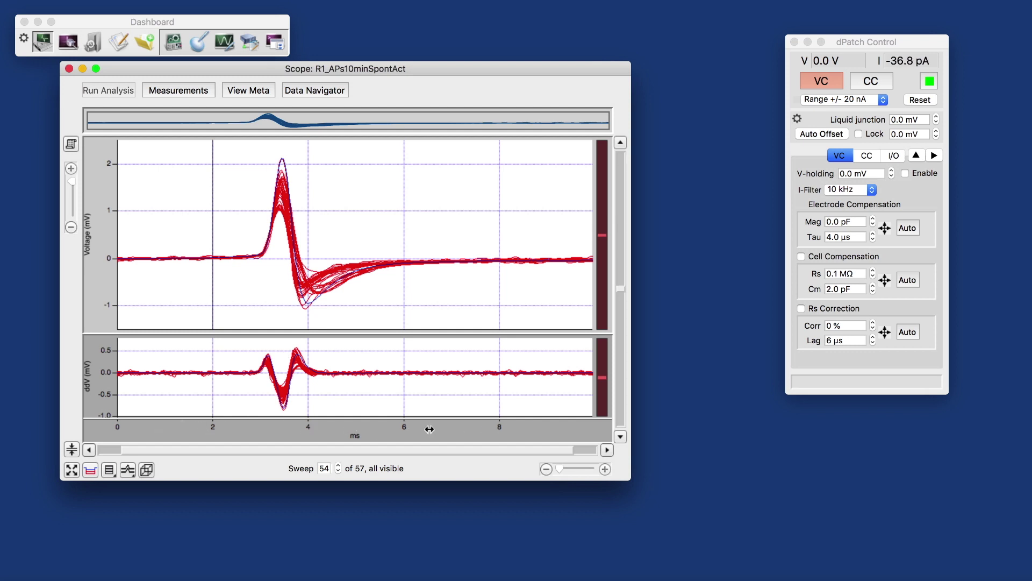
left_click(130, 472)
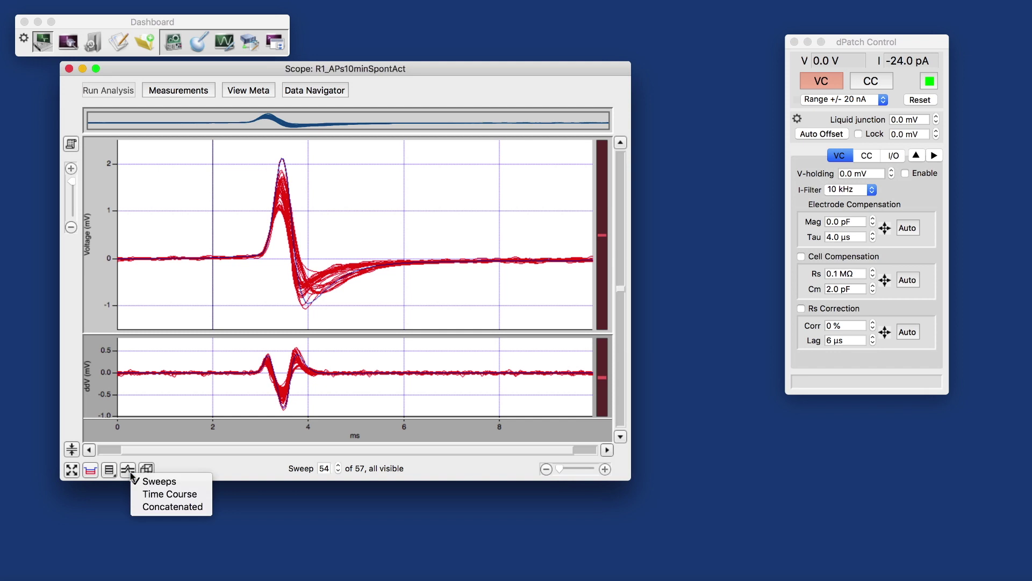
Switch the Scope to Time Course and zoom the time axis in on the spike near 5400 s.
left_click(150, 494)
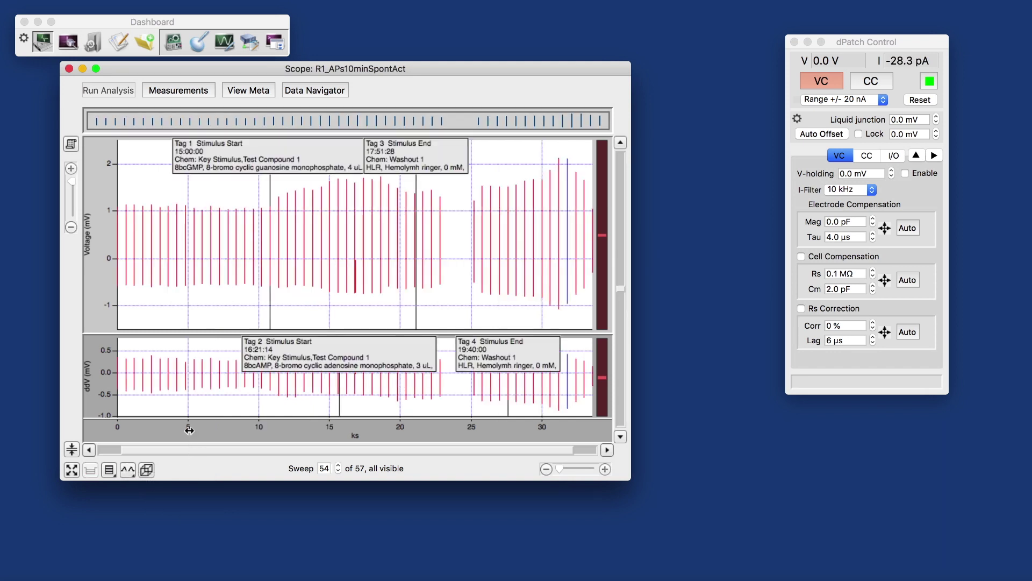
left_click(220, 427)
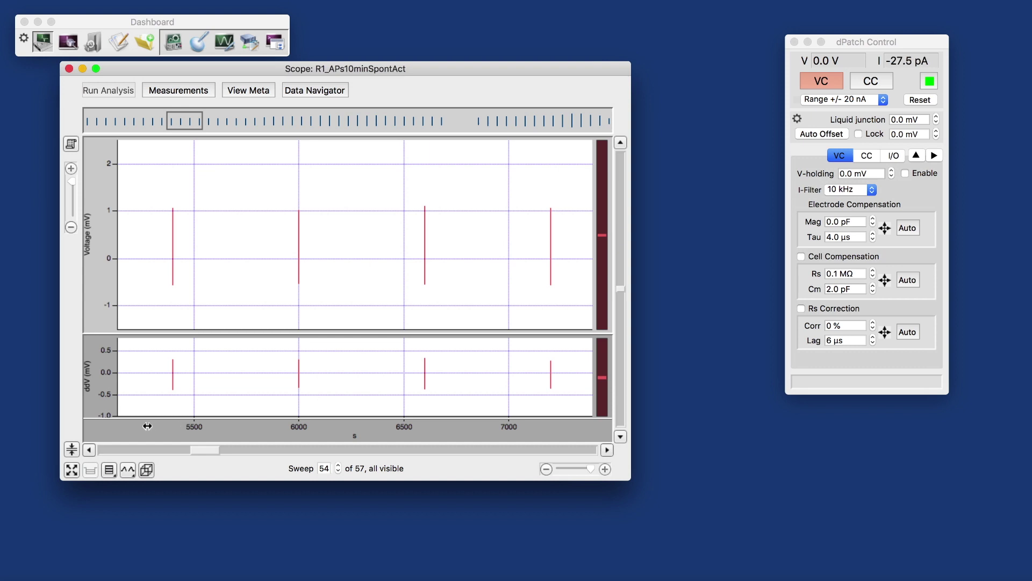
left_click(204, 426)
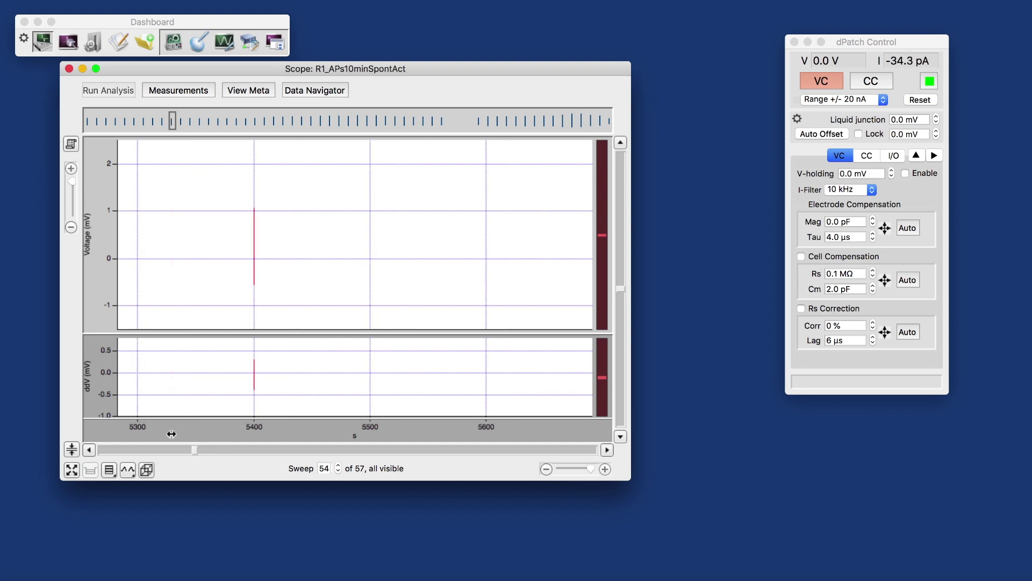
left_click(284, 429)
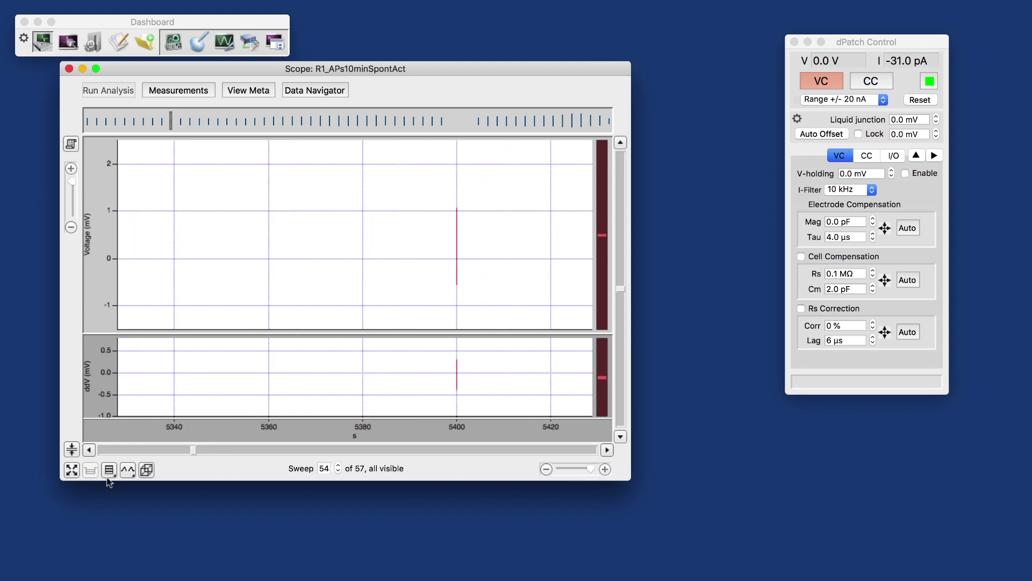
left_click(129, 471)
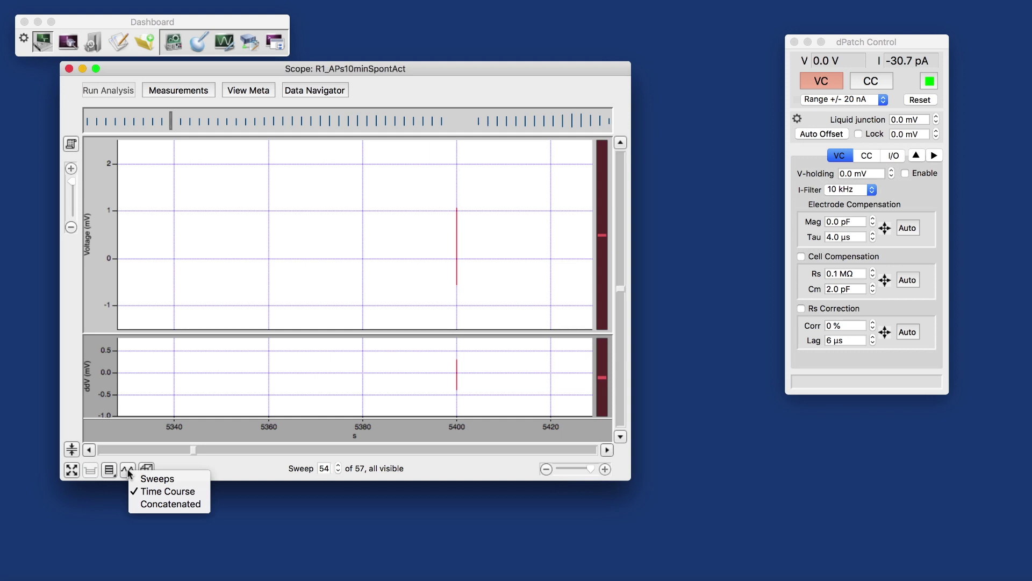
Concatenate the sweeps, zoom to about 83–148 ms, and stretch the voltage axis to about 1.4 mV.
left_click(147, 505)
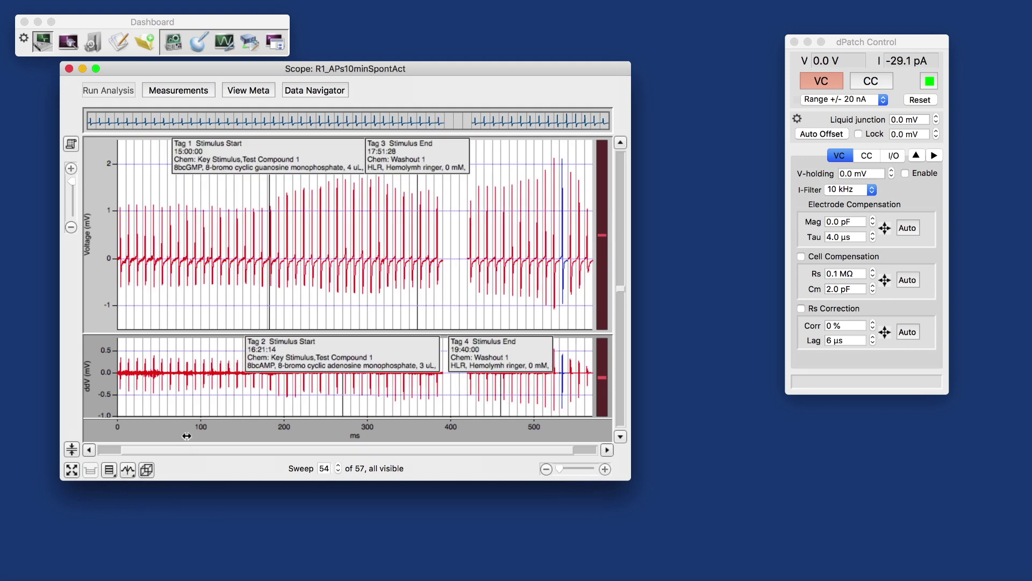
left_click_drag(186, 430, 241, 426)
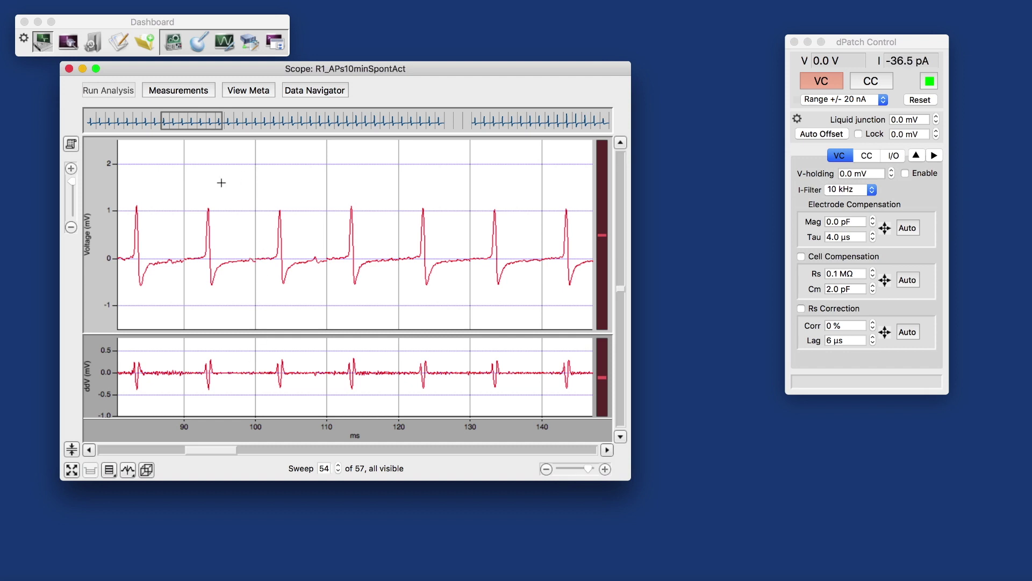
left_click_drag(105, 186, 104, 268)
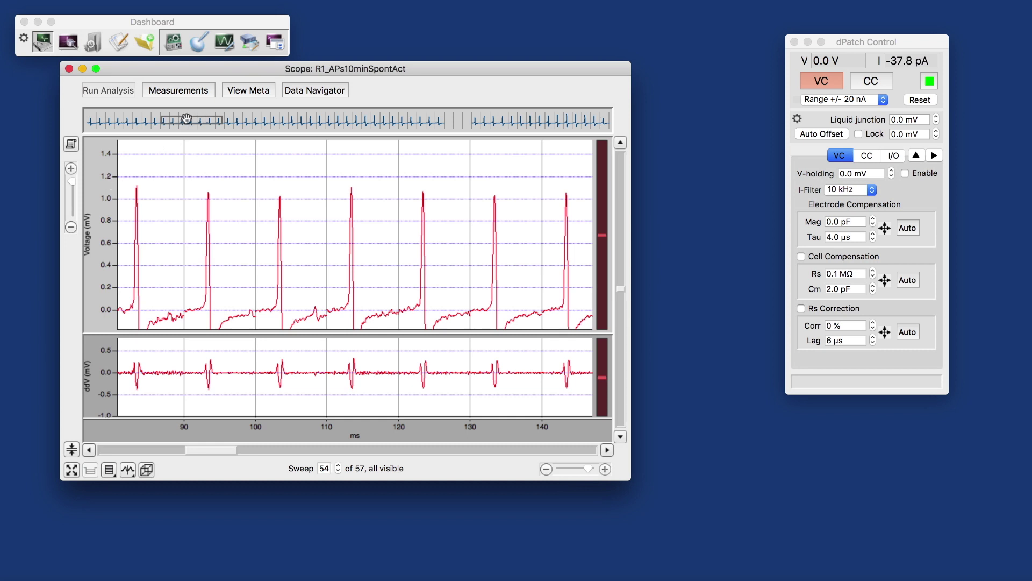
Autoscale the voltage plot and fit all to show the full 0–560 ms record with stimulus tags.
scroll(187, 119, "right", 3)
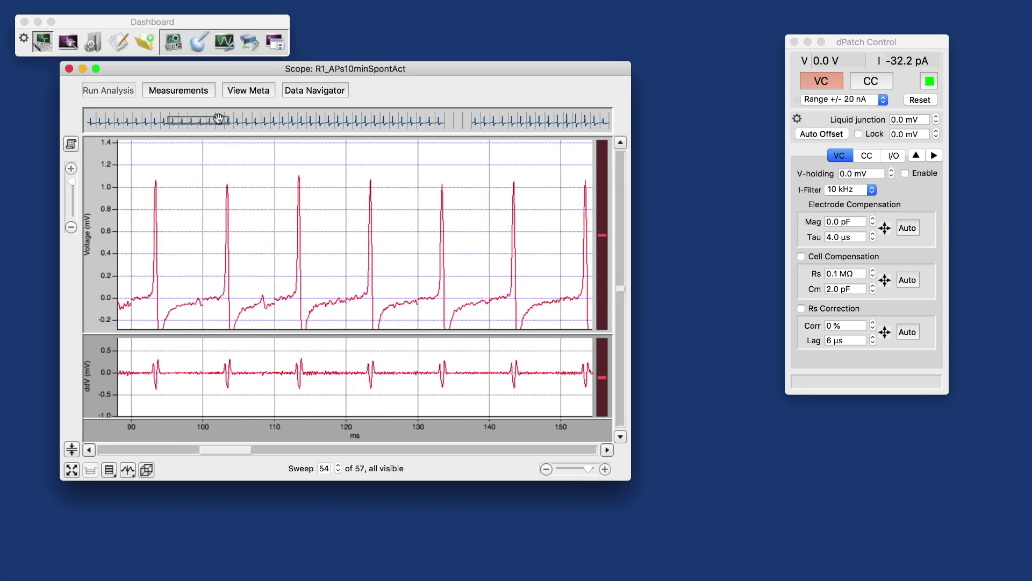
left_click(300, 120)
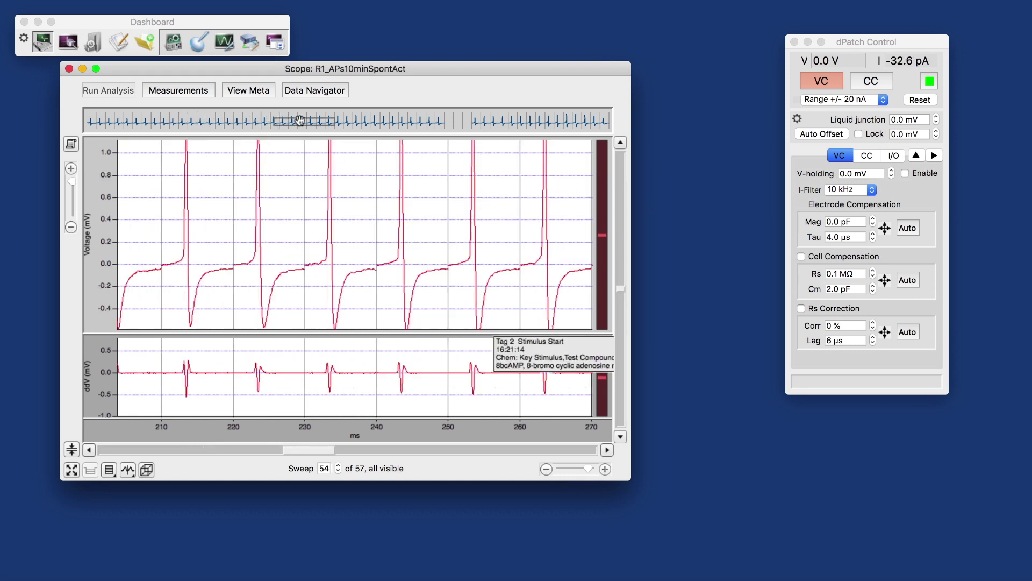
left_click_drag(299, 120, 299, 106)
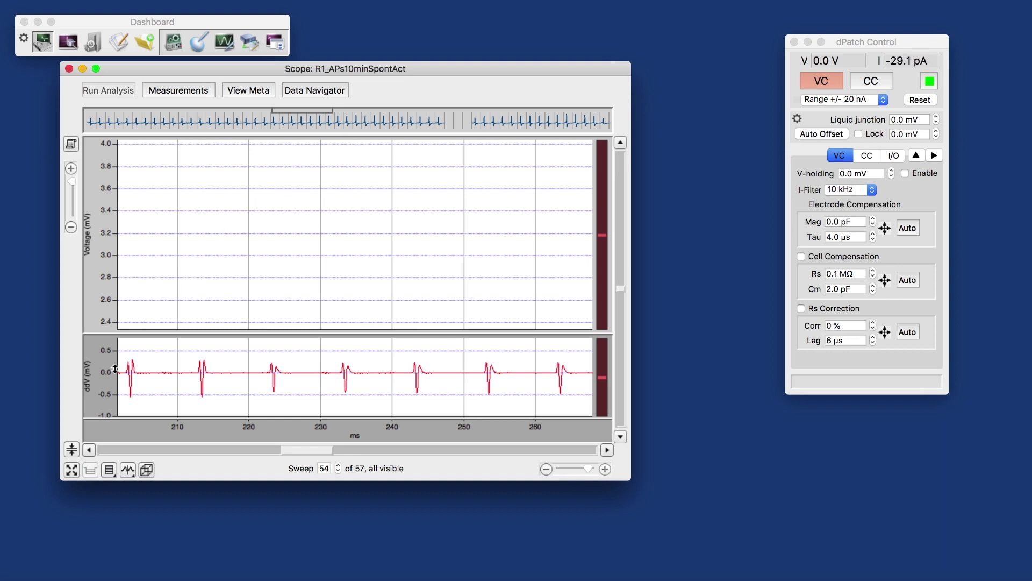
left_click(71, 449)
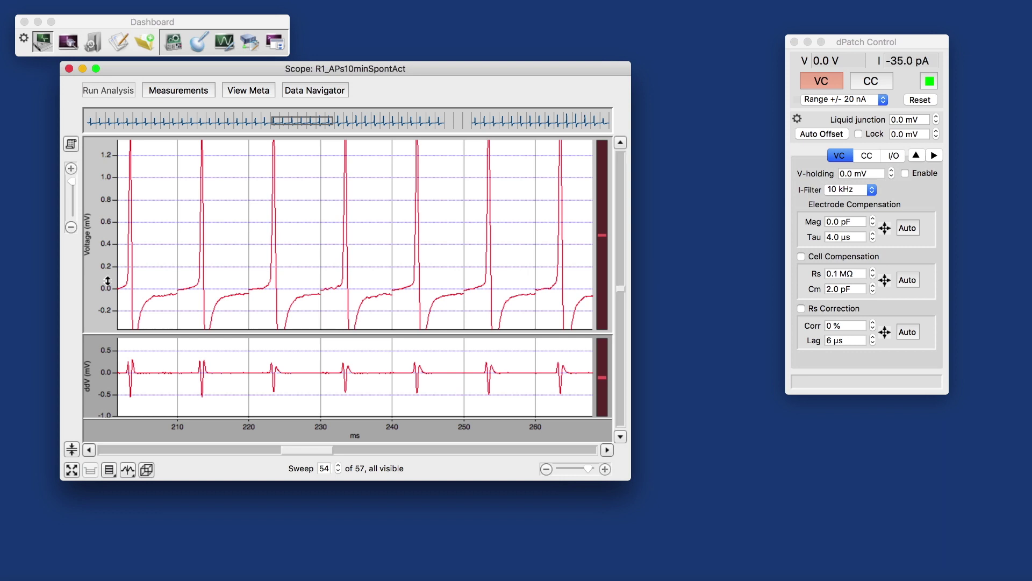
left_click(72, 470)
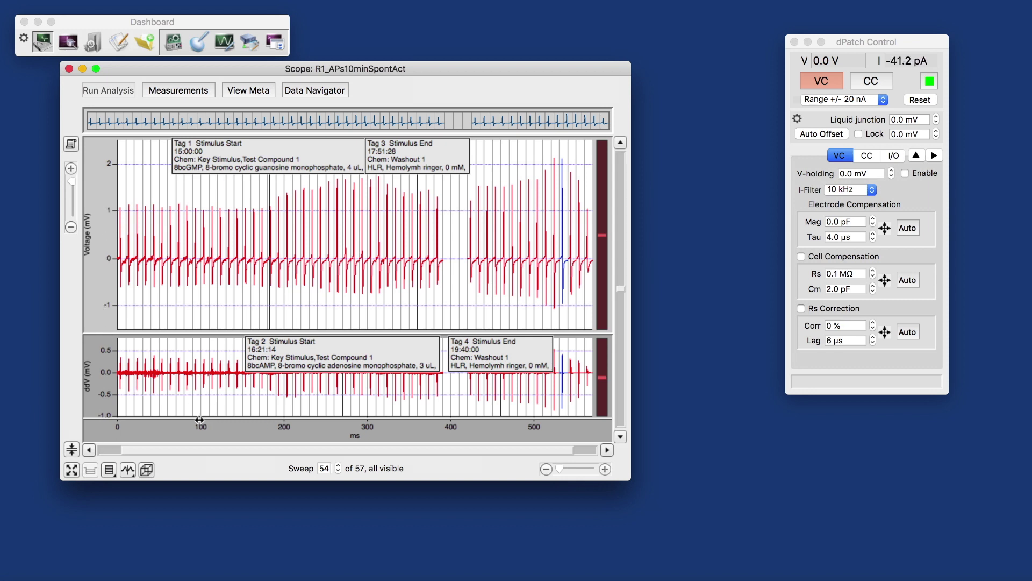
Open the 3D View of amplitude versus sweep time and time, and rotate it to bring Time to the front.
left_click(147, 469)
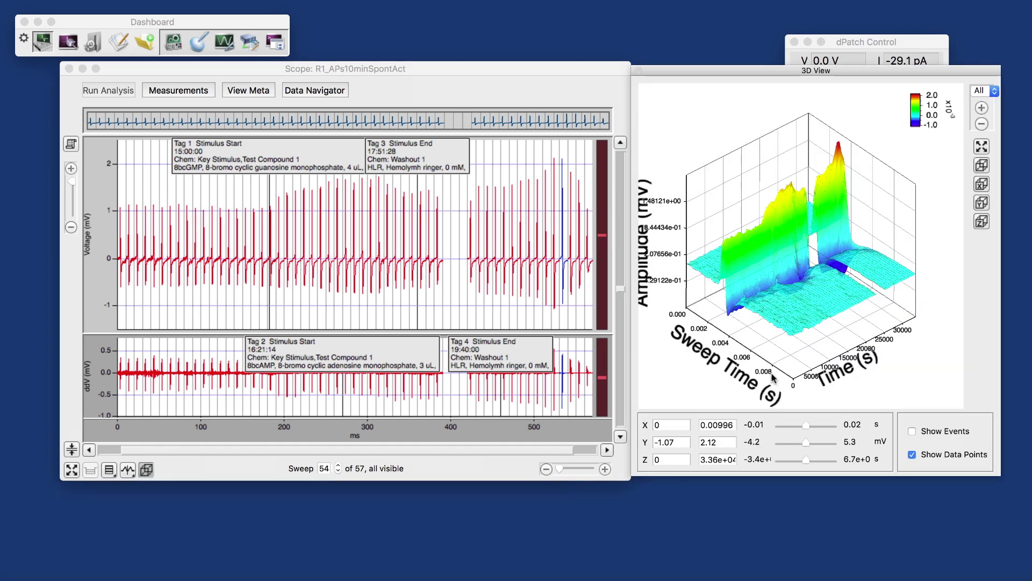
left_click_drag(844, 300, 857, 264)
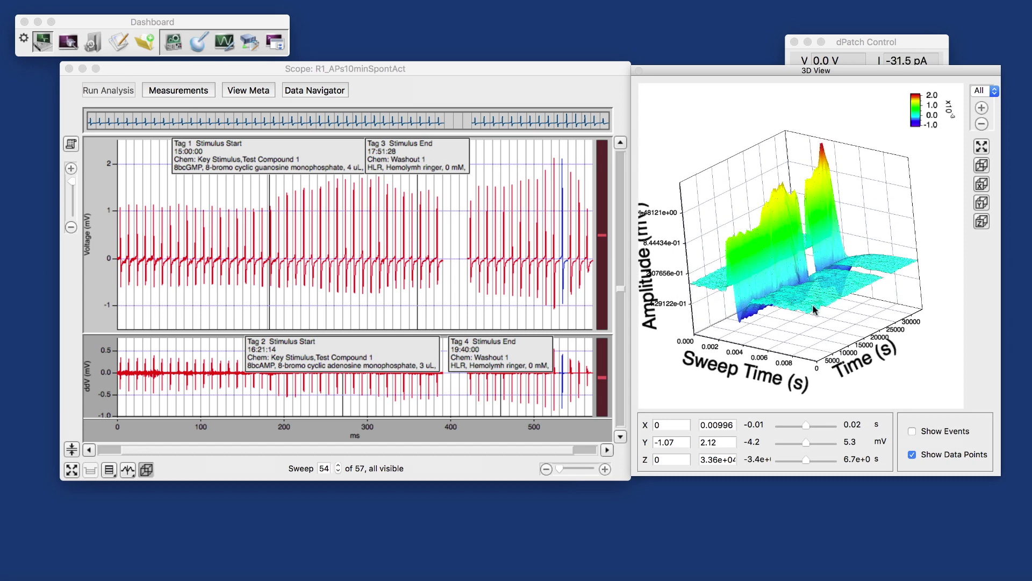
left_click_drag(815, 310, 764, 309)
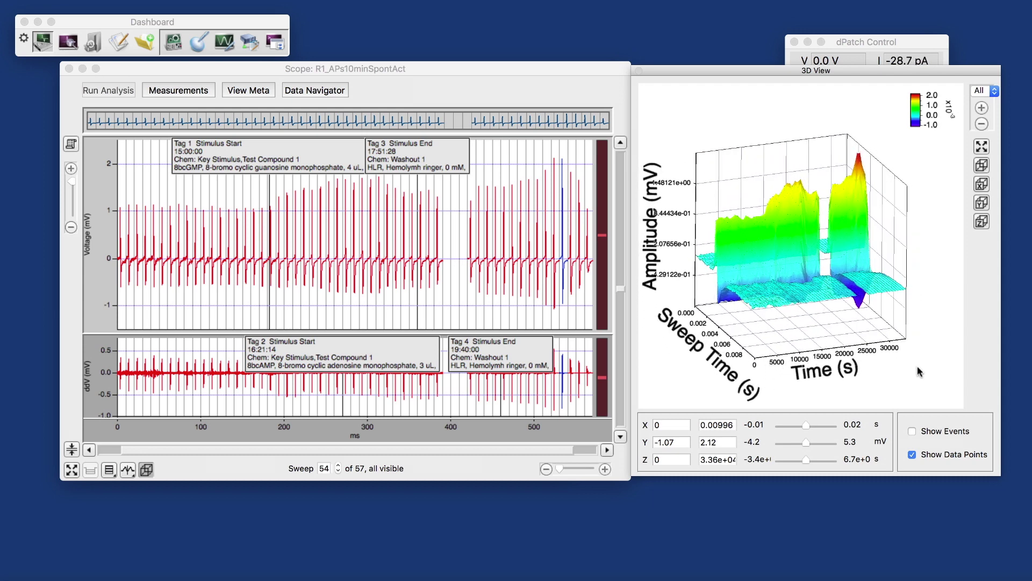
left_click_drag(804, 303, 766, 268)
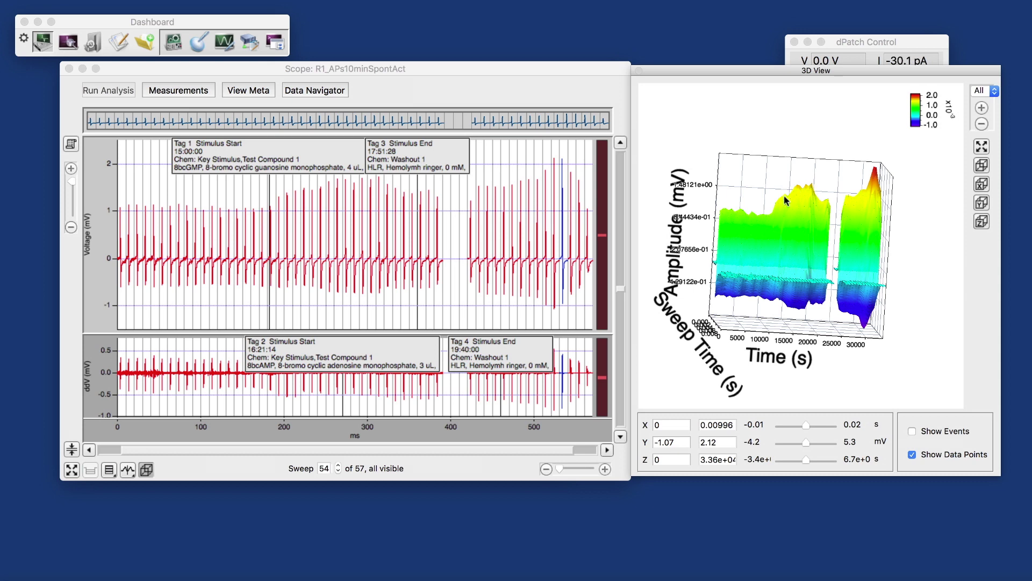
Turn on Show Events to add the tag planes, then rotate toward a top-down view.
left_click(912, 431)
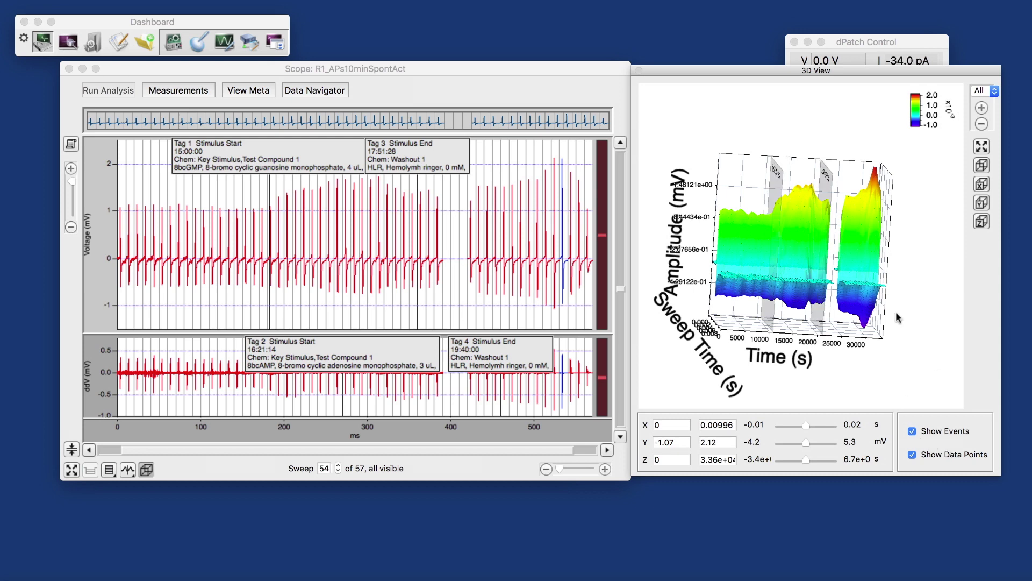
mouse_move(795, 270)
left_mouse_down()
mouse_move(834, 264)
mouse_move(752, 222)
mouse_move(736, 232)
mouse_move(790, 277)
mouse_move(715, 254)
mouse_move(809, 288)
mouse_move(804, 279)
left_mouse_up()
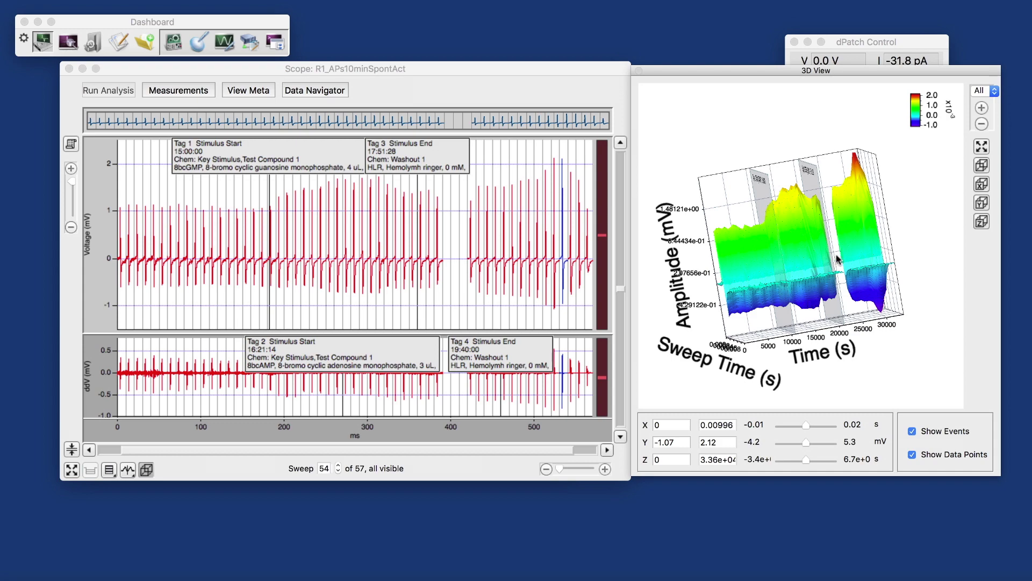
left_click_drag(785, 197, 869, 276)
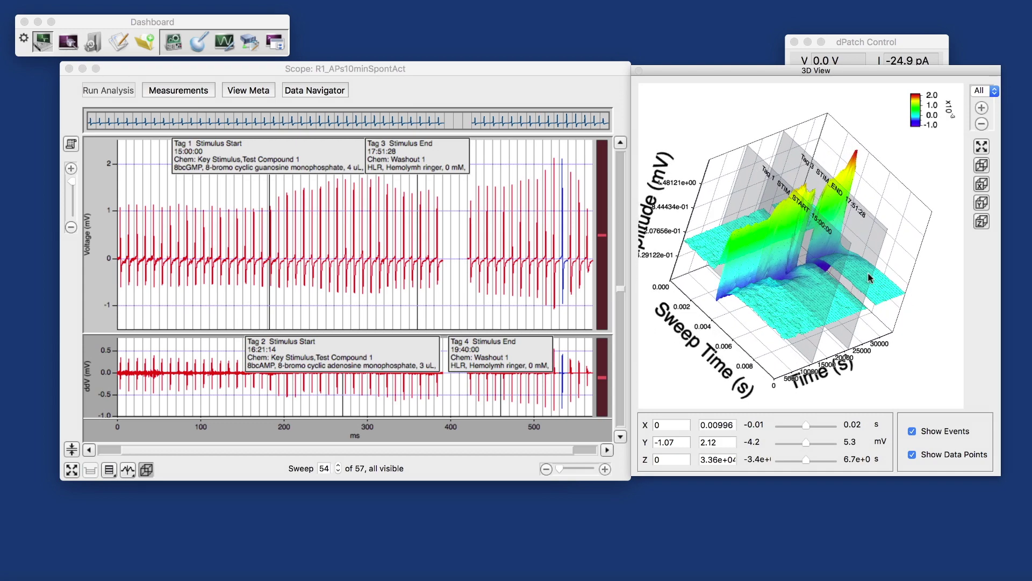
left_click_drag(760, 228, 759, 289)
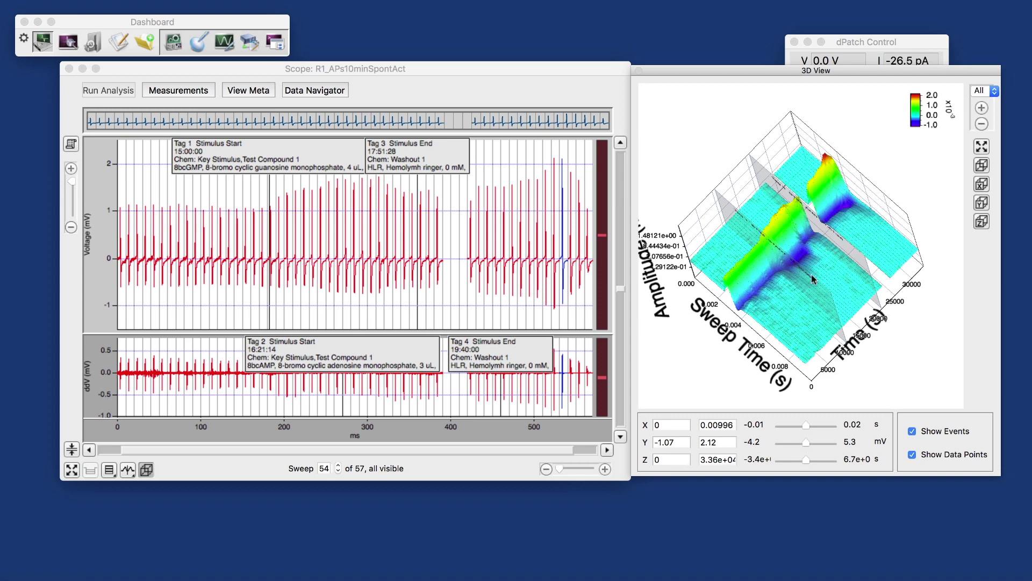
Rotate and tilt the tagged surface further, turning Sweep Time edge-on to compare angles.
left_click_drag(804, 344, 853, 281)
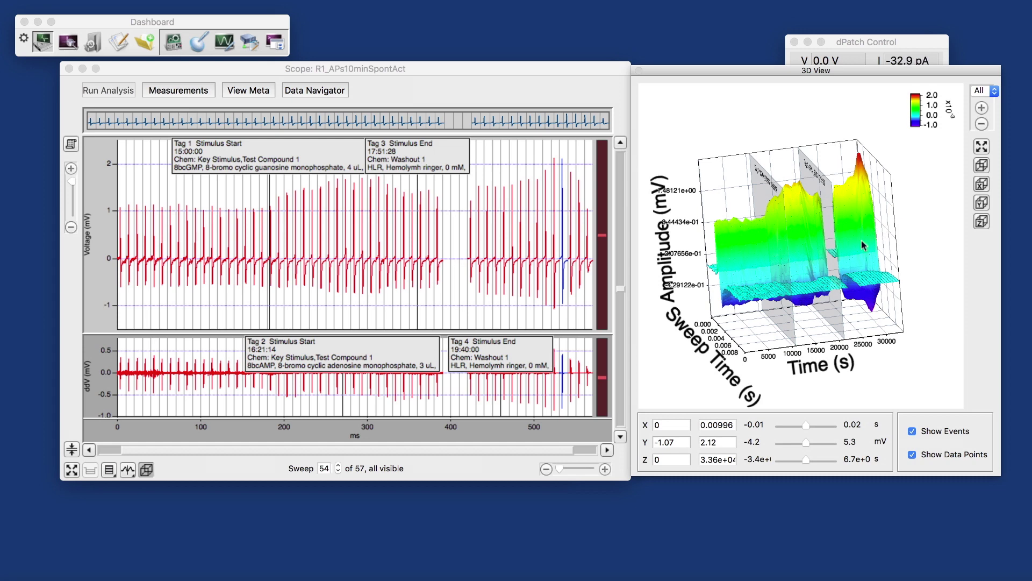
left_click_drag(866, 259, 851, 250)
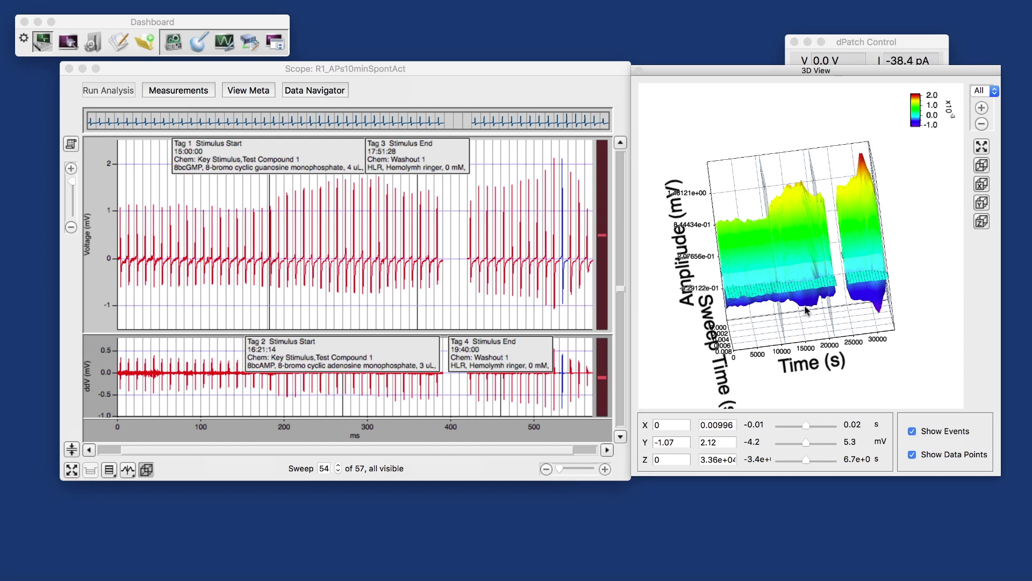
left_click_drag(790, 189, 816, 302)
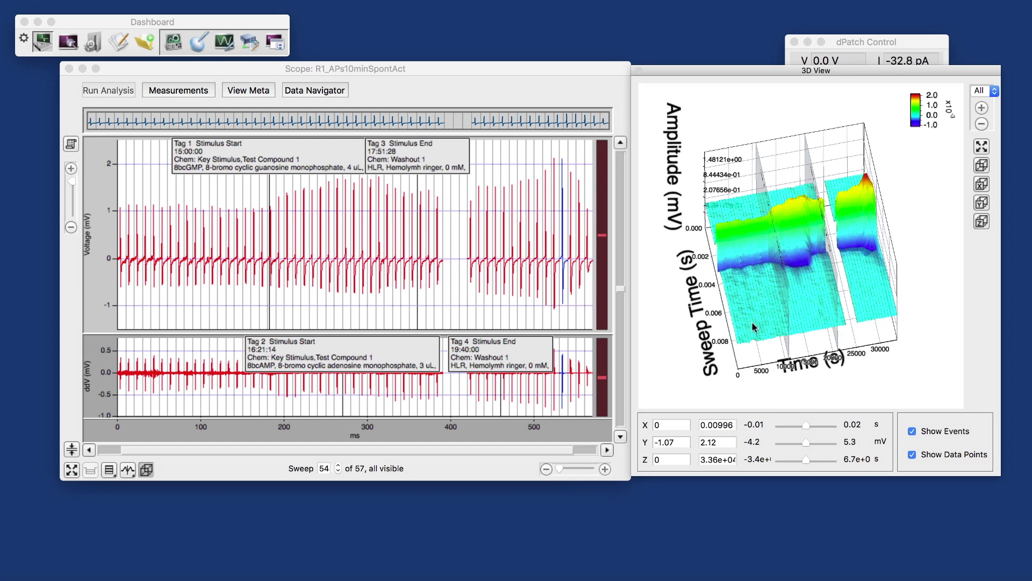
left_click_drag(752, 322, 688, 243)
mouse_move(876, 332)
left_mouse_down()
mouse_move(729, 266)
mouse_move(884, 318)
left_mouse_up()
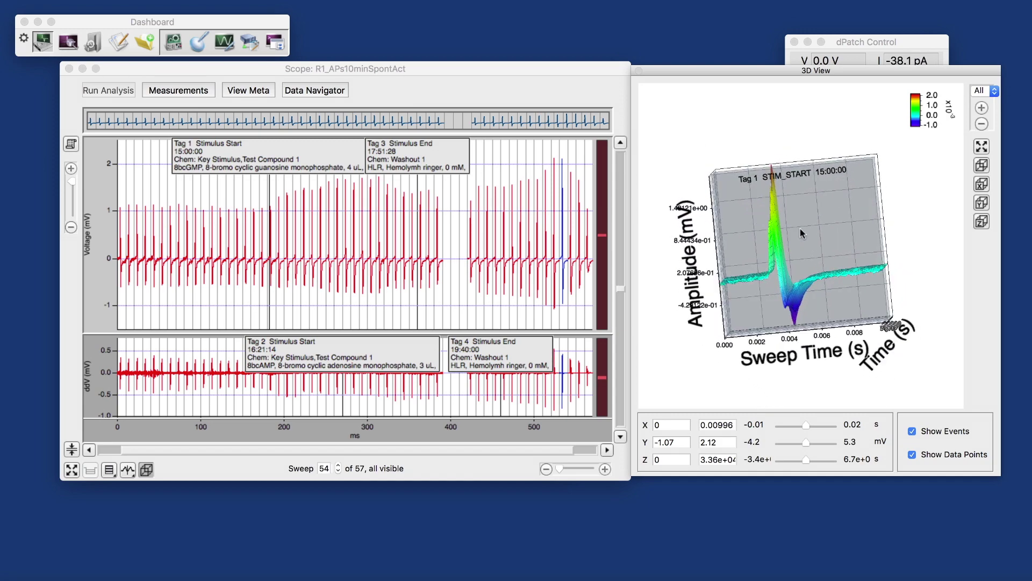
Raise the view above both tag planes, switch to the top-down Z view, then tilt back.
left_click_drag(804, 229, 757, 261)
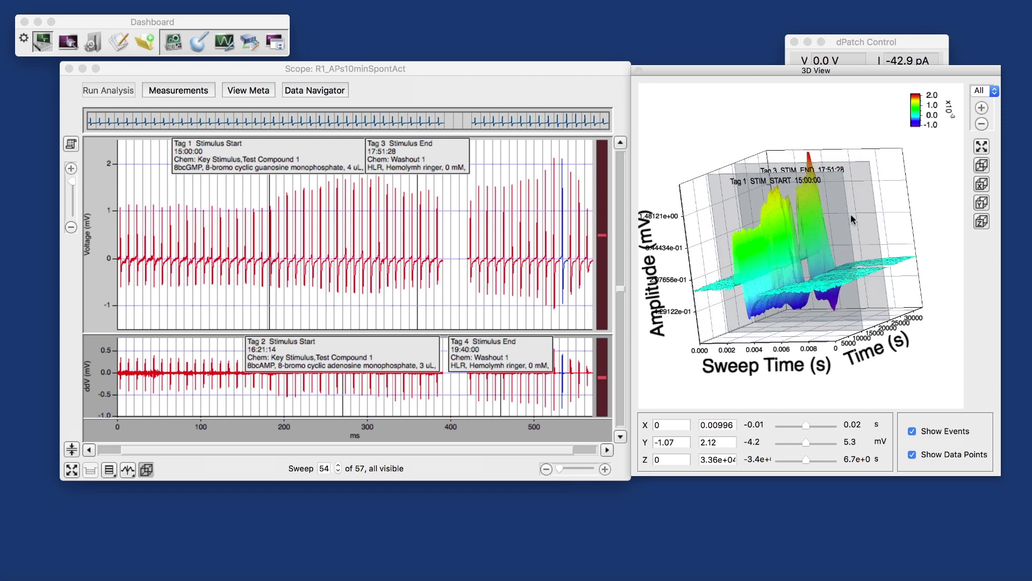
left_click(982, 204)
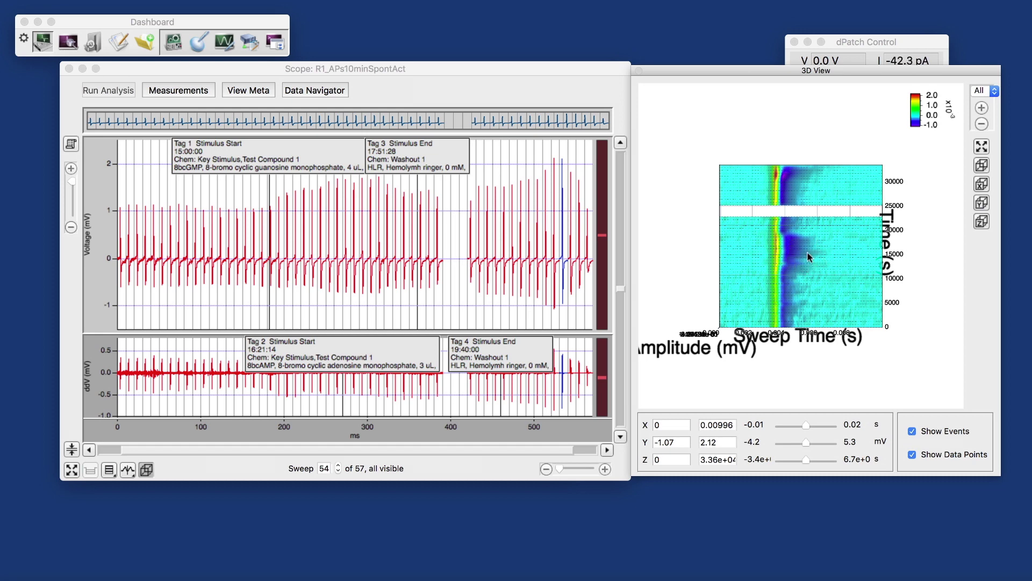
left_click_drag(742, 319, 700, 185)
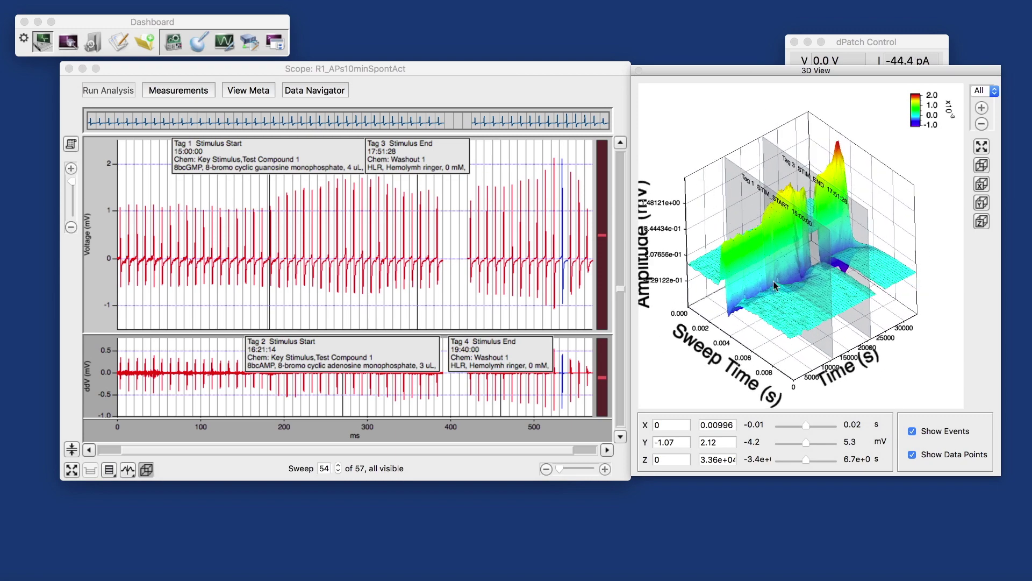